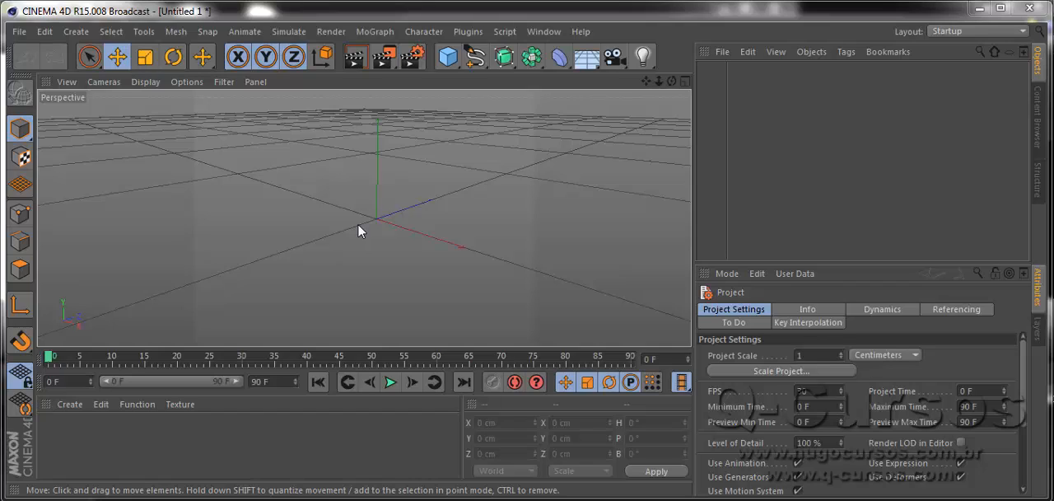
Add a cube and round its edges by enabling the fillet with a 5 cm radius.
click(447, 56)
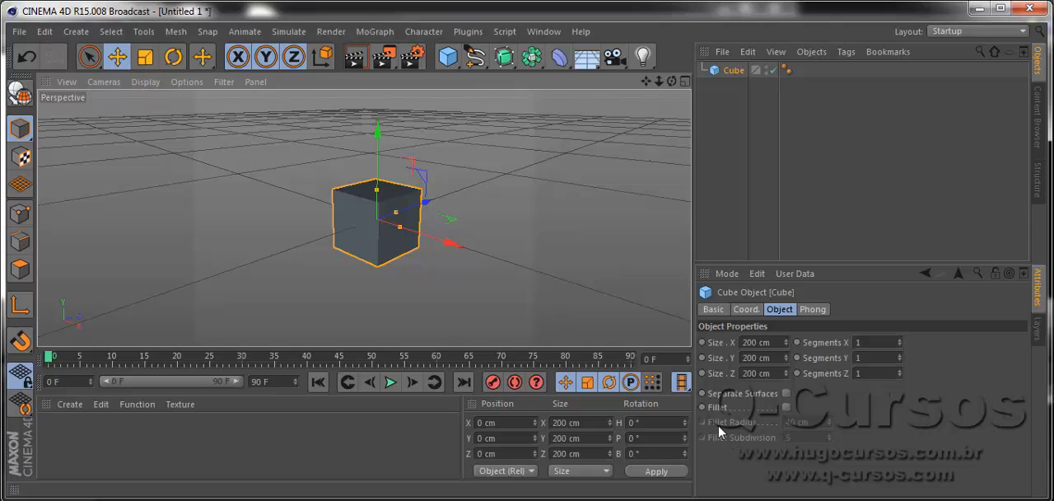
click(785, 406)
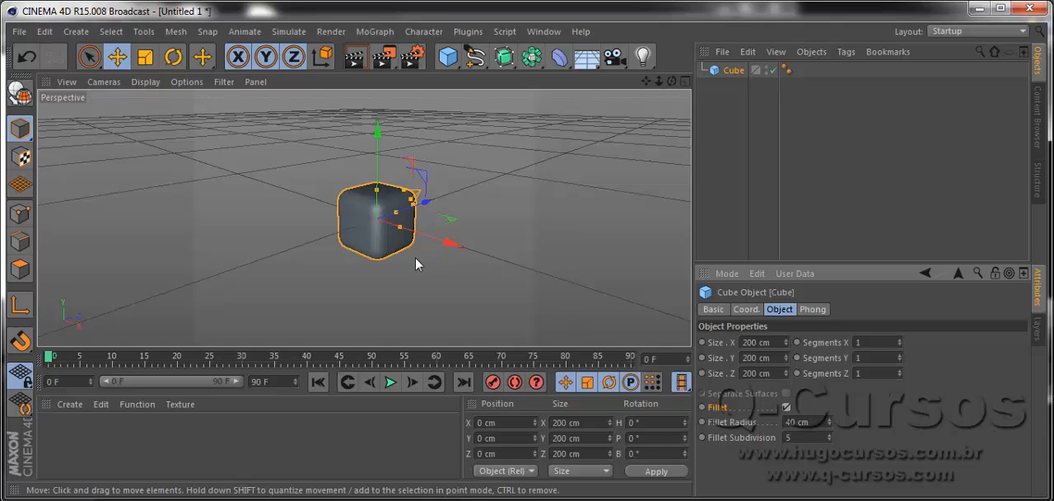
scroll(375, 219, up, 5)
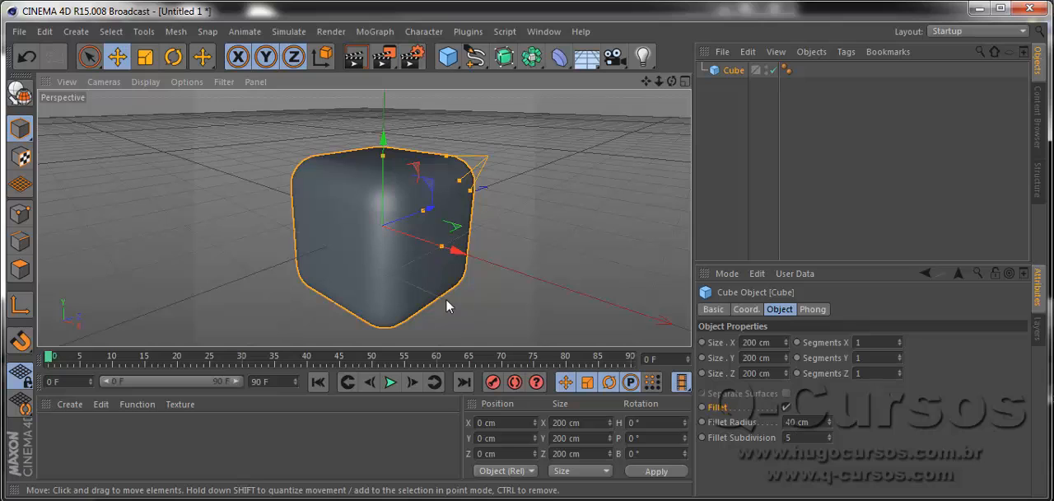
scroll(363, 192, up, 3)
scroll(363, 193, down, 3)
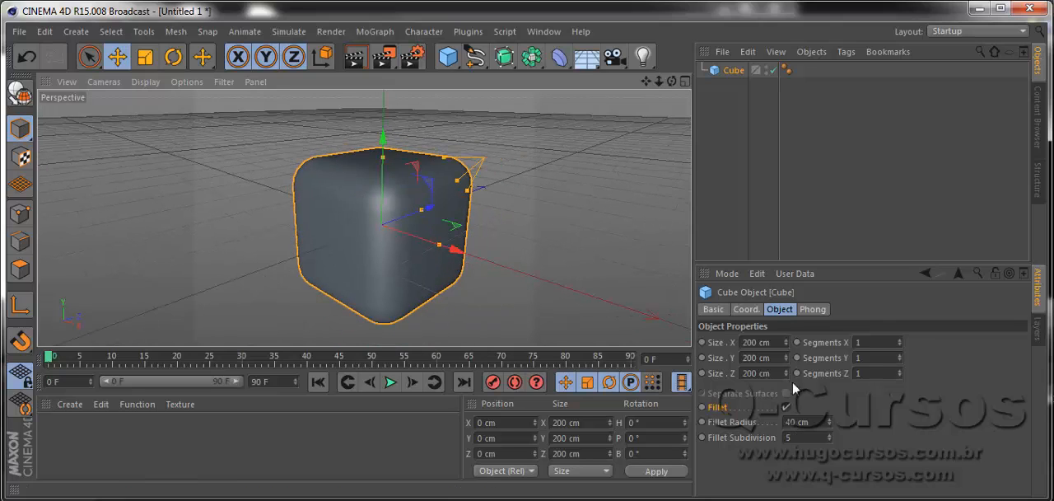
double_click(796, 422)
text(5)
key(Return)
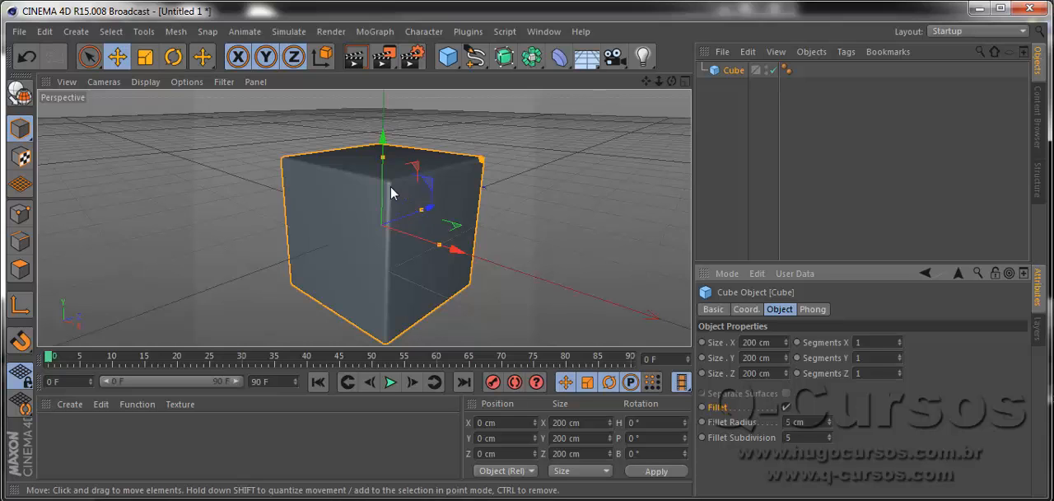
Rename the cube object as Corpo.
scroll(391, 186, up, 5)
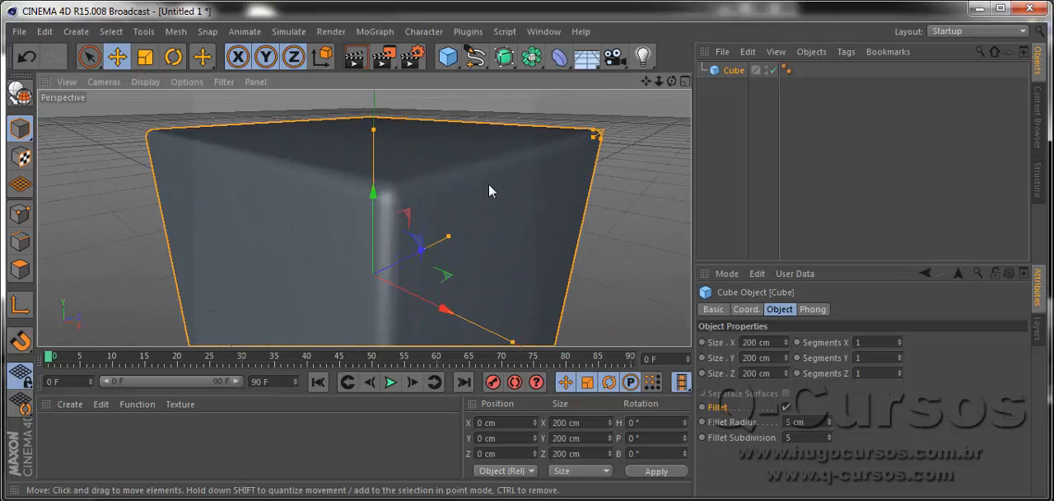
scroll(372, 204, down, 5)
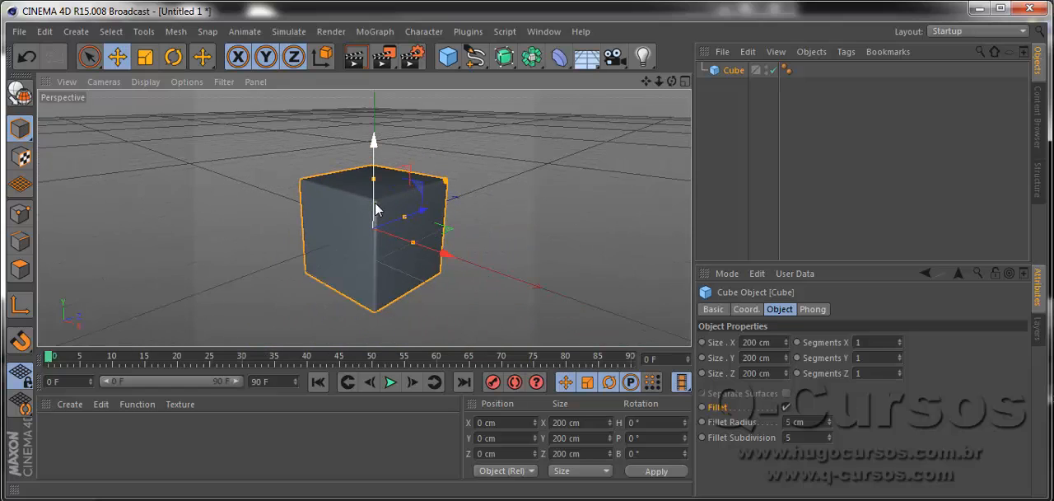
scroll(376, 210, down, 1)
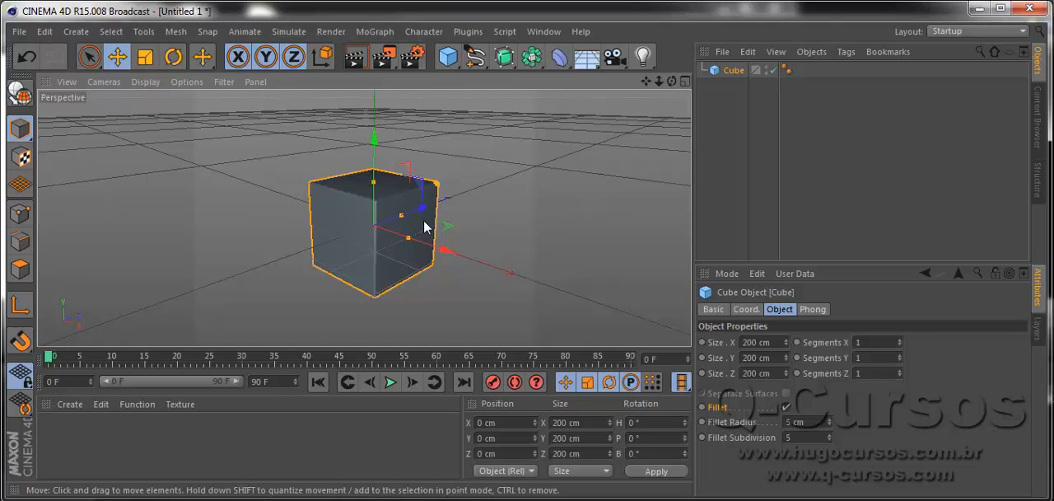
scroll(420, 221, down, 2)
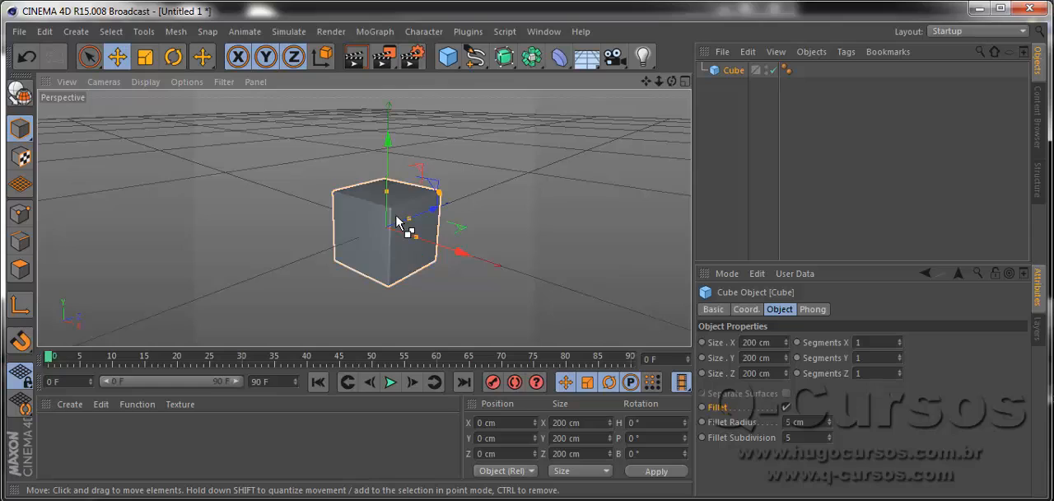
double_click(734, 71)
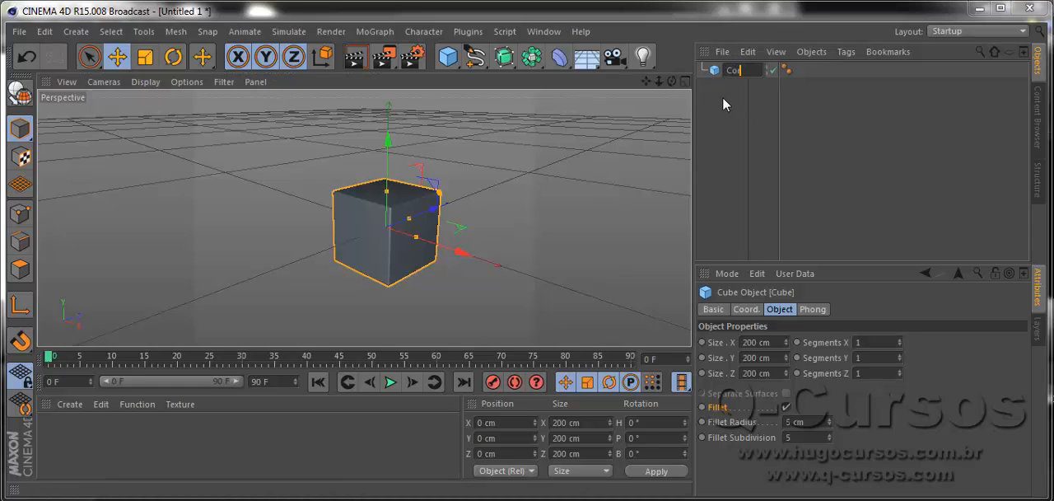
text(Corpo)
key(Return)
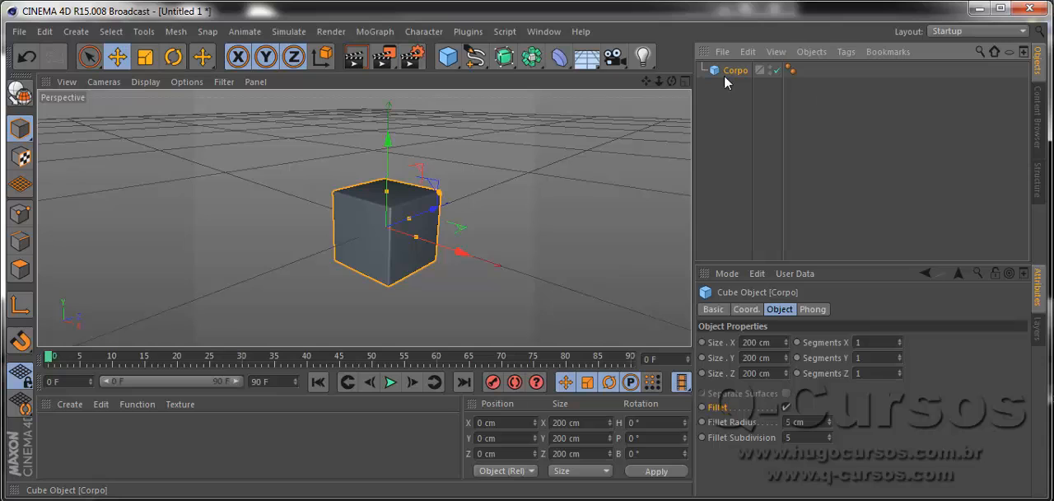
Duplicate Corpo and raise the copy above the original along Y to about 206 cm.
key(ctrl+c)
key(ctrl+v)
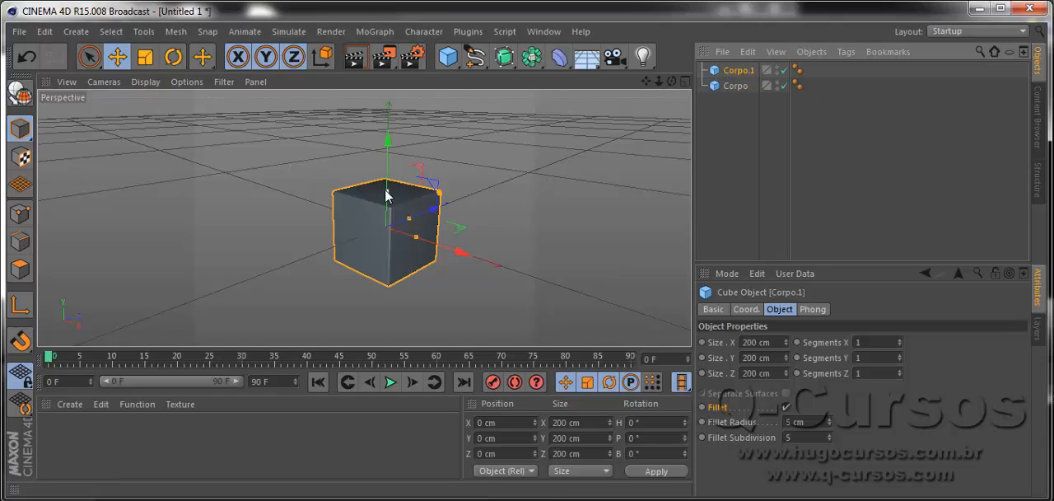
drag(387, 183, 394, 105)
In an enlarged Front view, lower the duplicate cube toward the original to a Y position of about 198.6 cm.
click(686, 82)
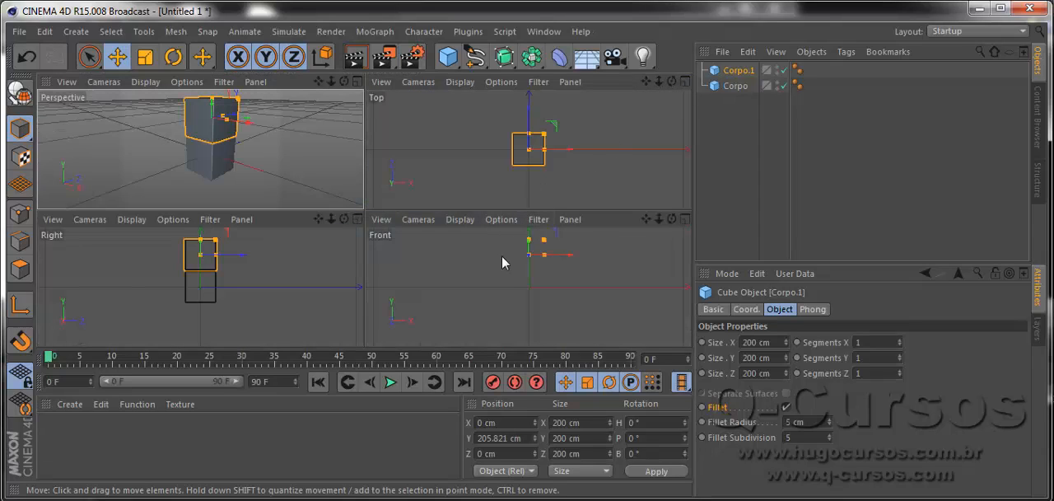
click(471, 274)
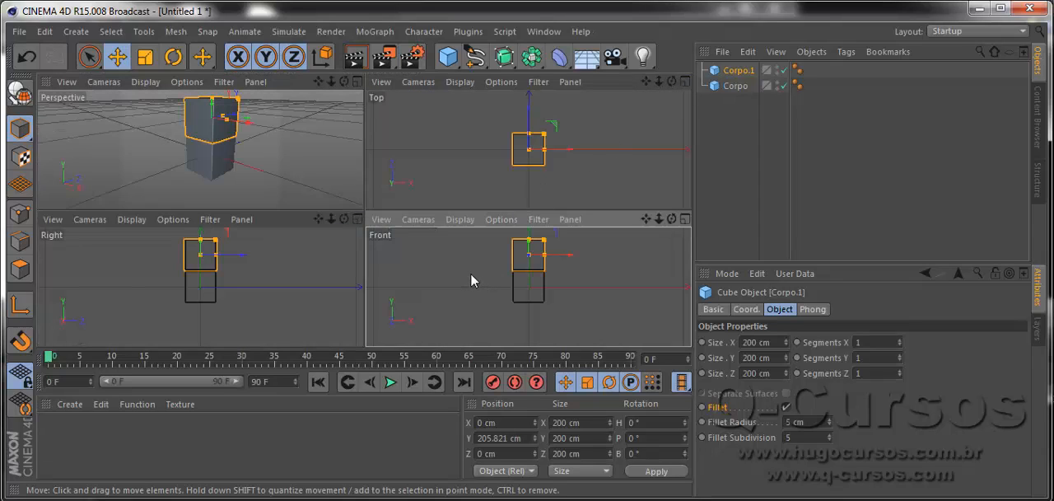
click(687, 81)
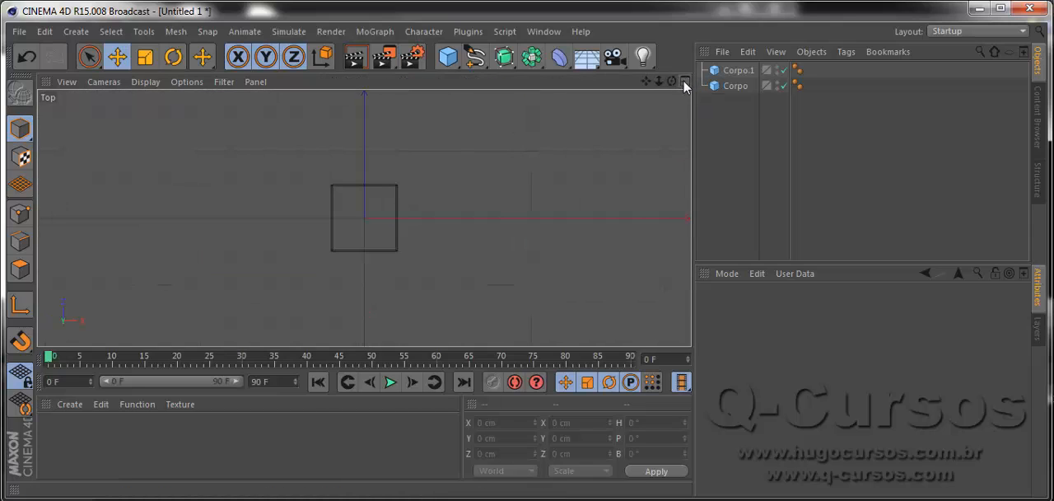
click(687, 81)
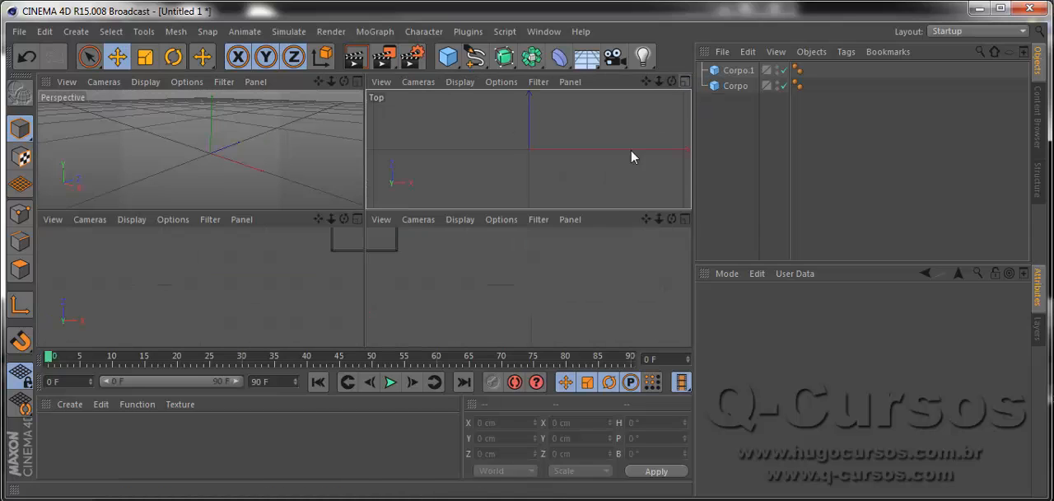
click(469, 268)
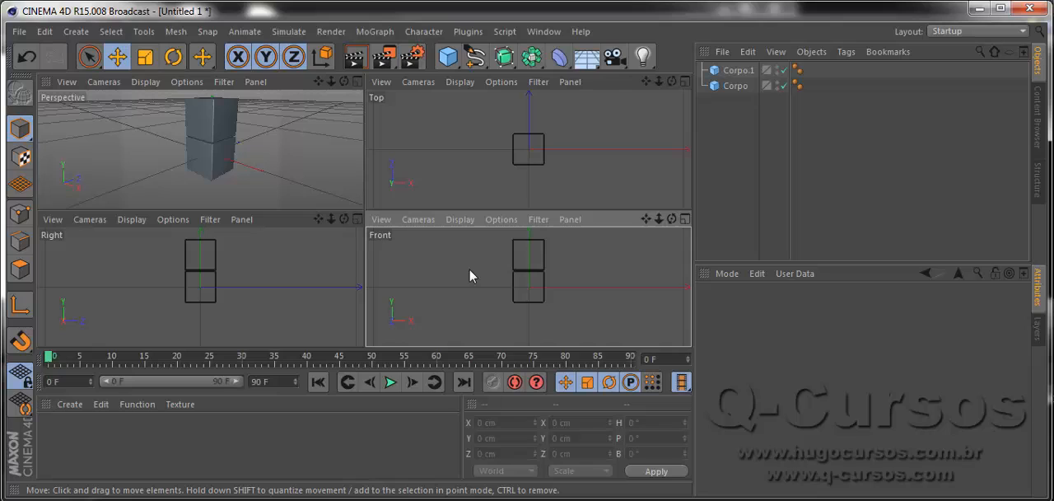
middle_click(459, 261)
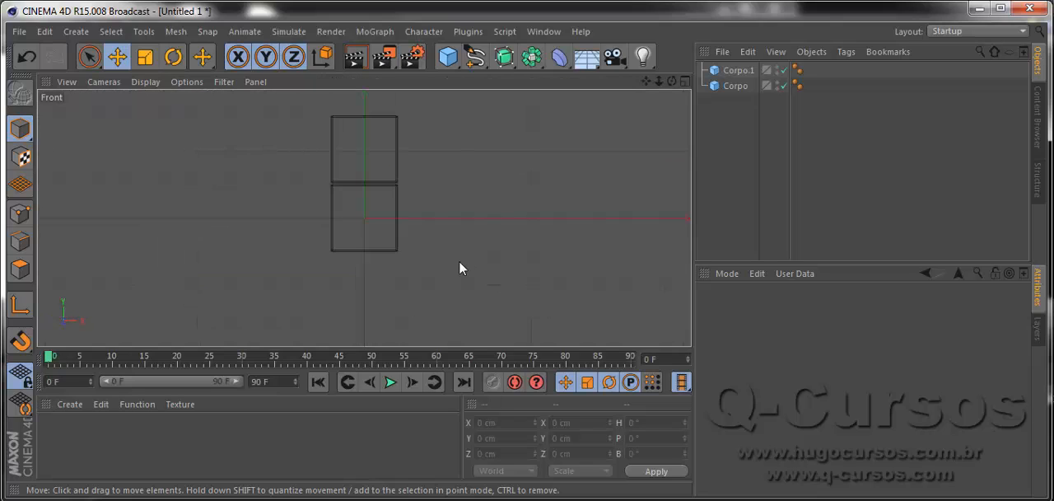
scroll(360, 167, up, 5)
scroll(378, 189, up, 1)
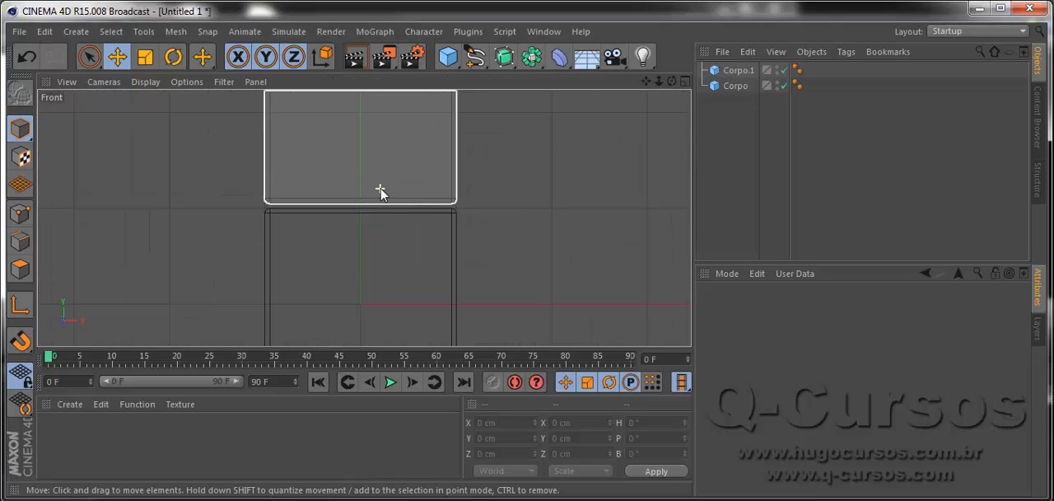
scroll(358, 157, down, 4)
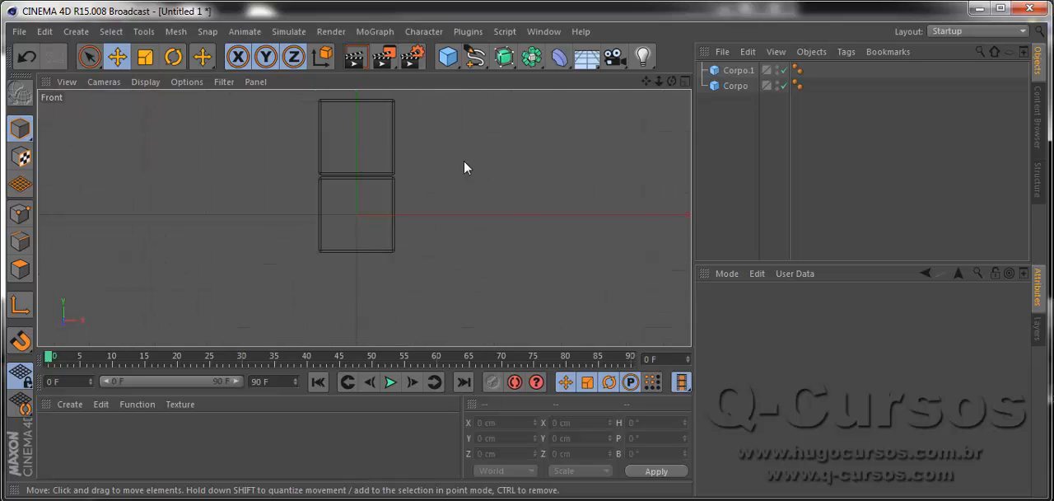
middle_drag(459, 180, 471, 284)
scroll(381, 223, up, 3)
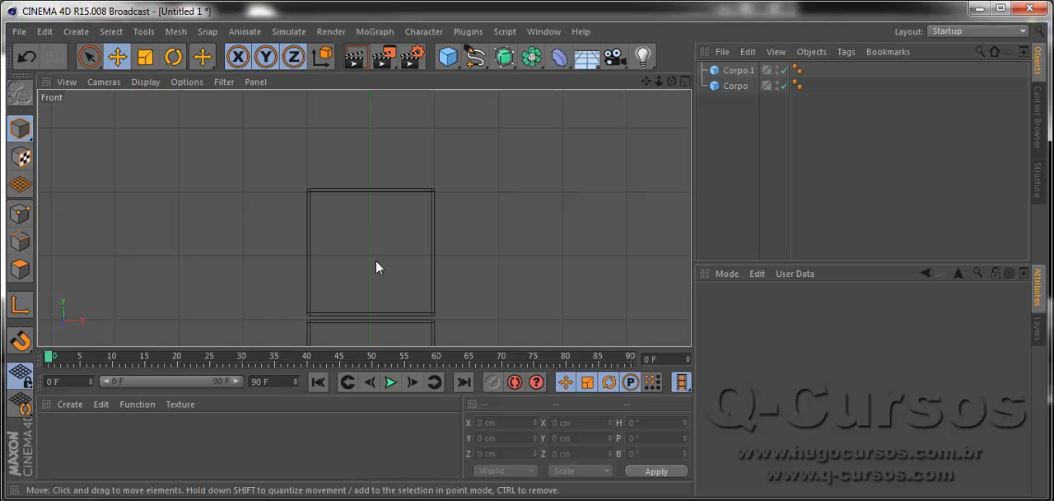
click(370, 192)
drag(371, 173, 371, 177)
Raise the duplicate cube slightly to about Y 201 cm so its base clears the original's upper face.
scroll(350, 320, up, 4)
scroll(351, 319, up, 2)
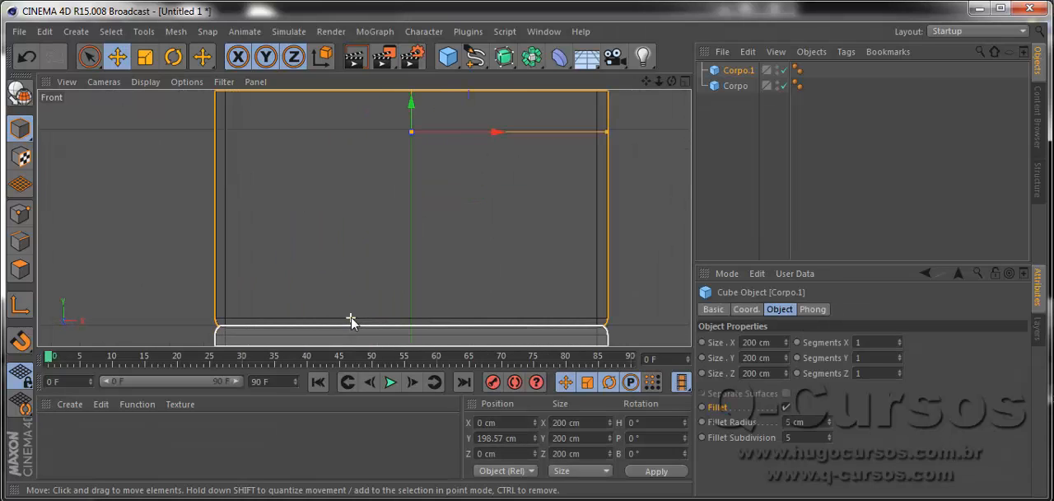
scroll(367, 301, down, 2)
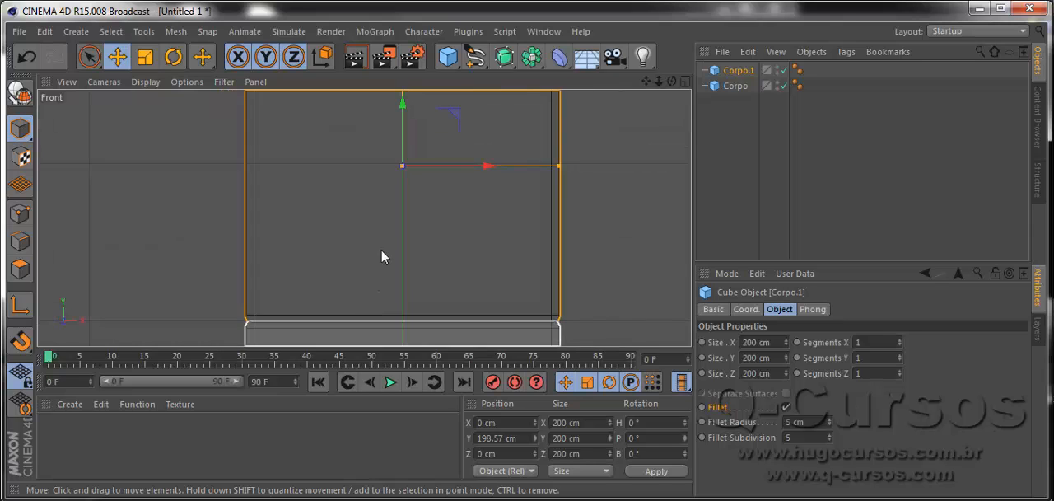
scroll(381, 249, up, 3)
scroll(411, 123, down, 1)
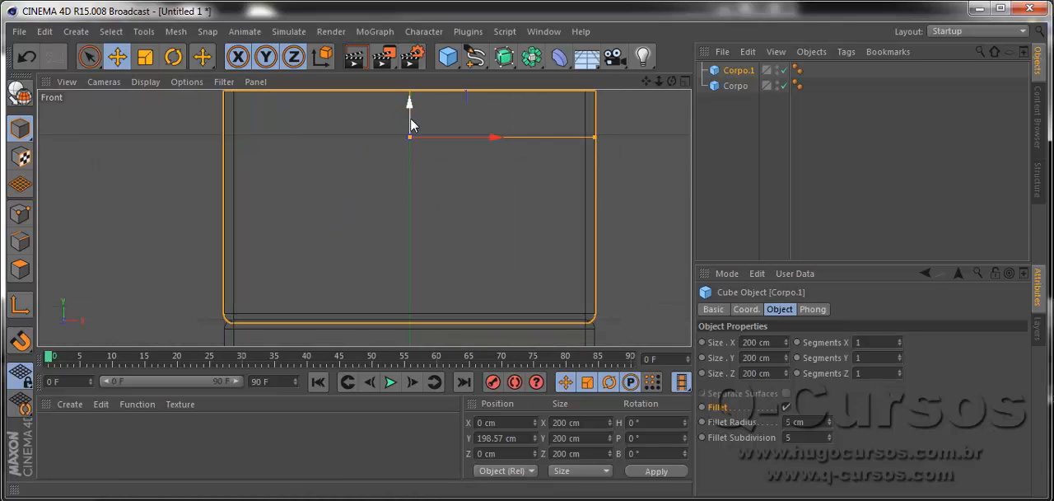
mouse_move(411, 123)
mouse_down()
mouse_move(409, 105)
mouse_move(398, 123)
mouse_move(389, 109)
mouse_move(386, 125)
mouse_move(385, 94)
mouse_move(414, 120)
mouse_up()
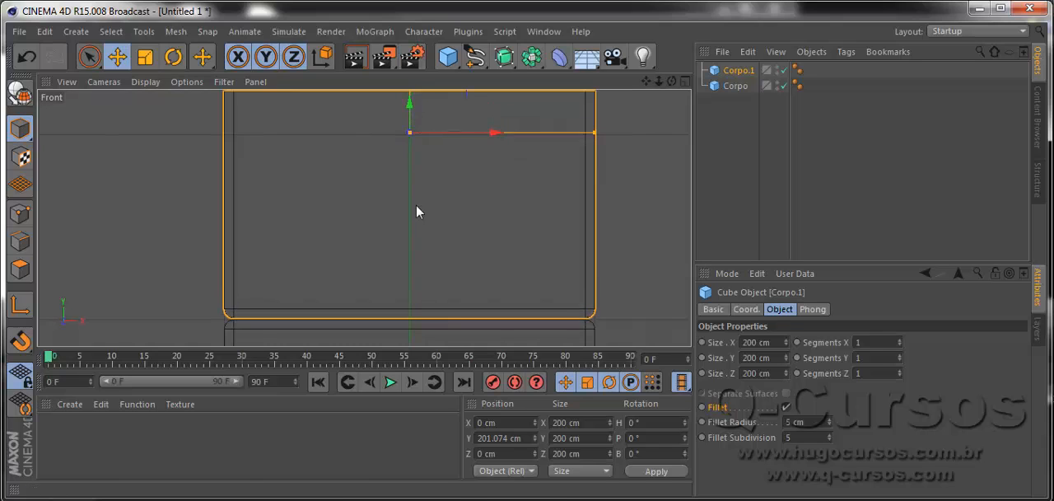
Try stretching the upper cube along X to about 272 cm wide, and undo the change.
scroll(416, 207, down, 2)
scroll(424, 224, down, 3)
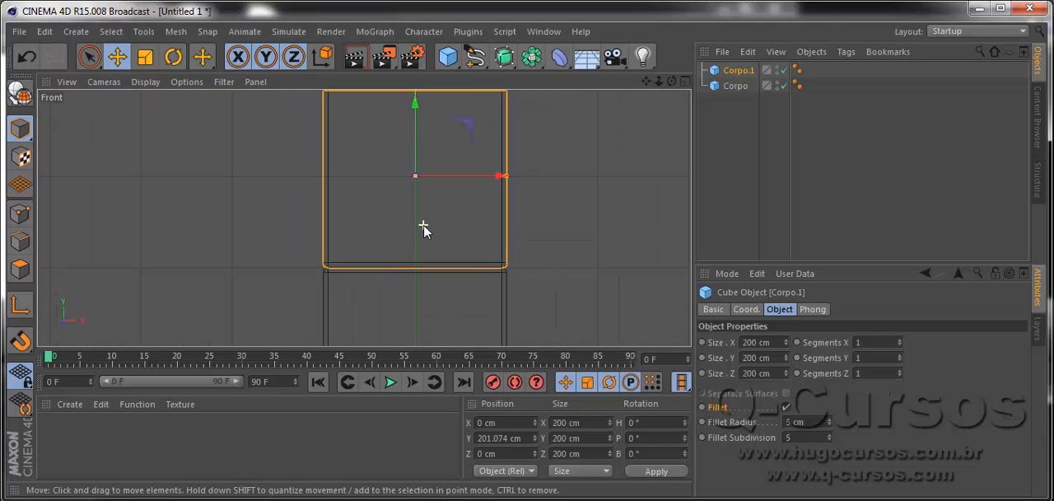
click(145, 56)
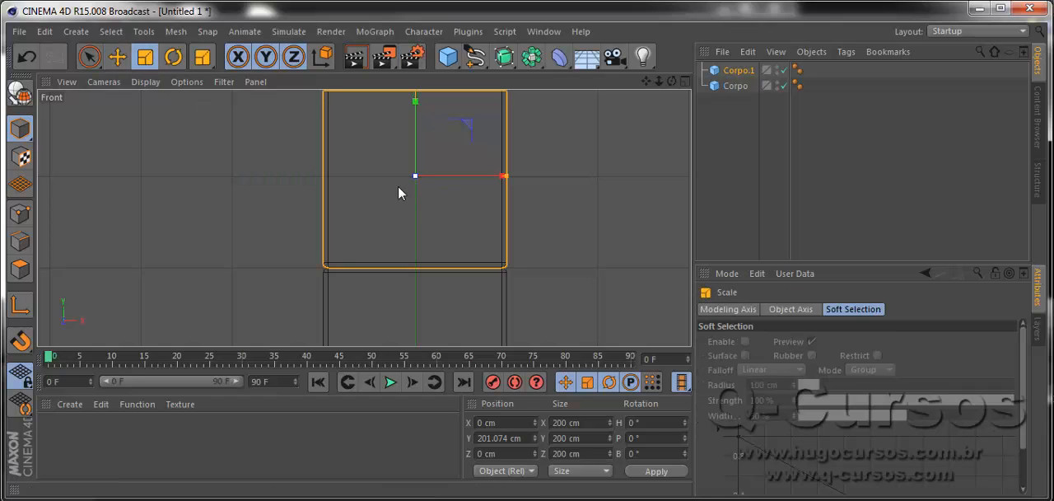
drag(503, 176, 539, 196)
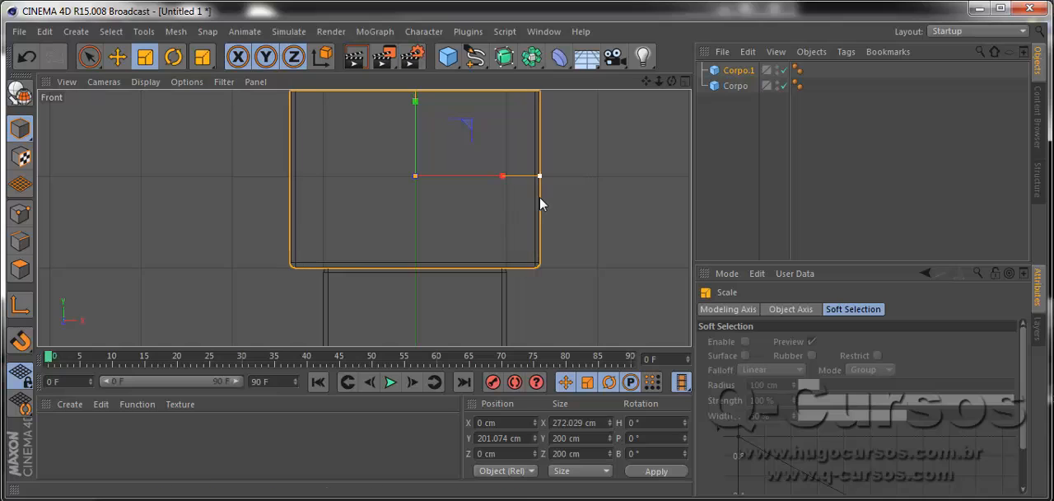
key(ctrl+z)
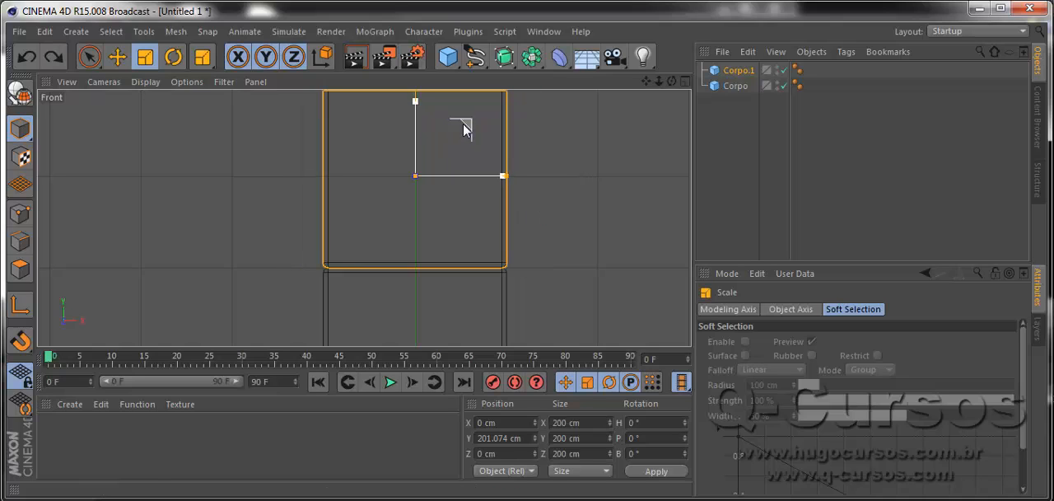
Scale the upper cube uniformly to about 130 cm and lower it onto the original at about Y 169 cm.
drag(470, 124, 445, 134)
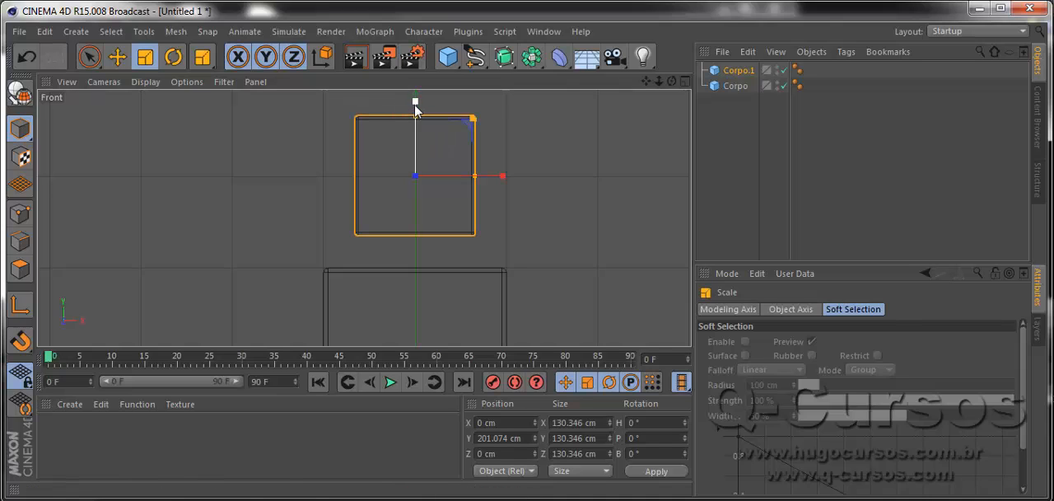
click(124, 58)
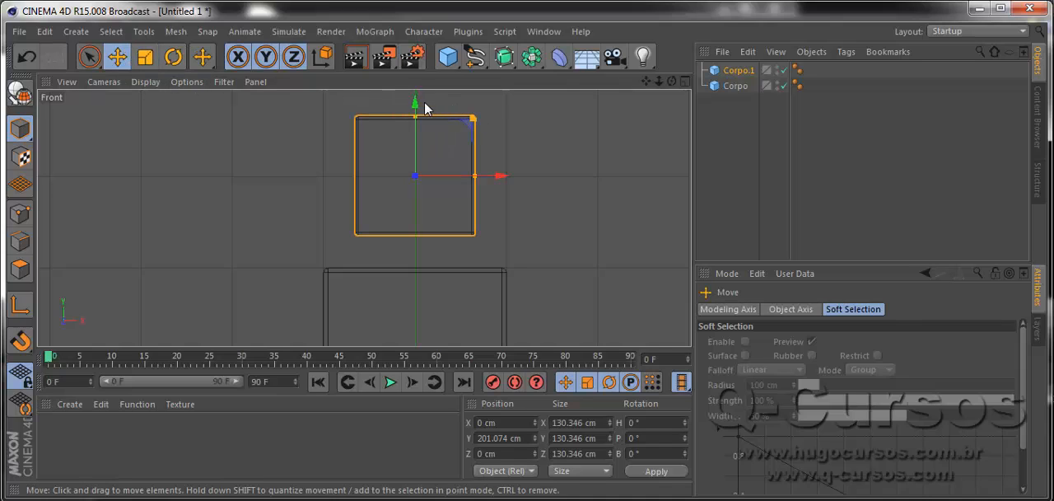
drag(424, 102, 420, 138)
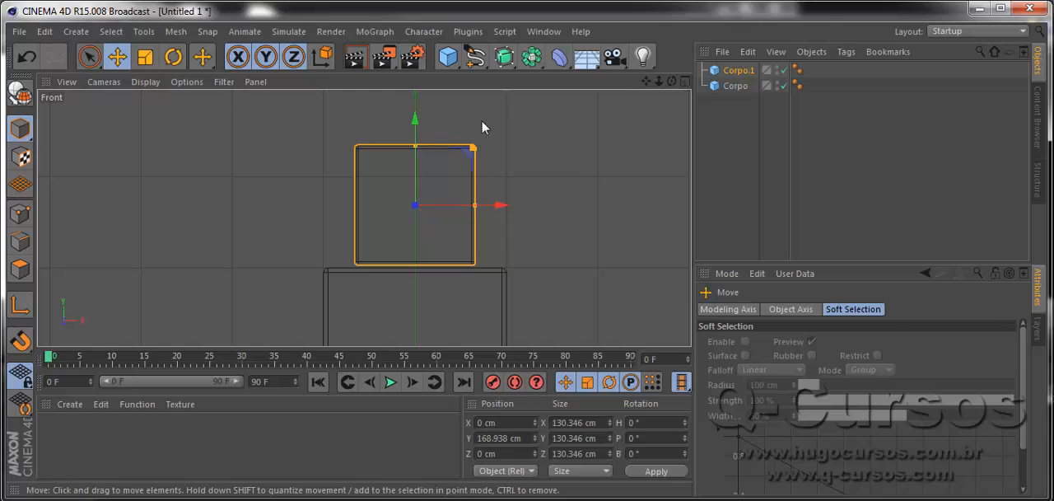
Return to the enlarged Perspective view and select the lower cube, Corpo.
click(685, 81)
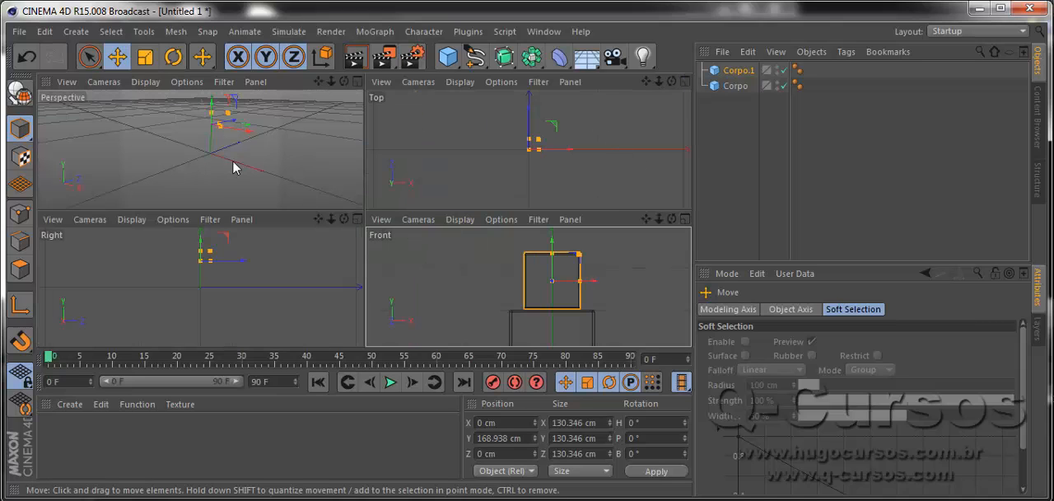
middle_click(277, 178)
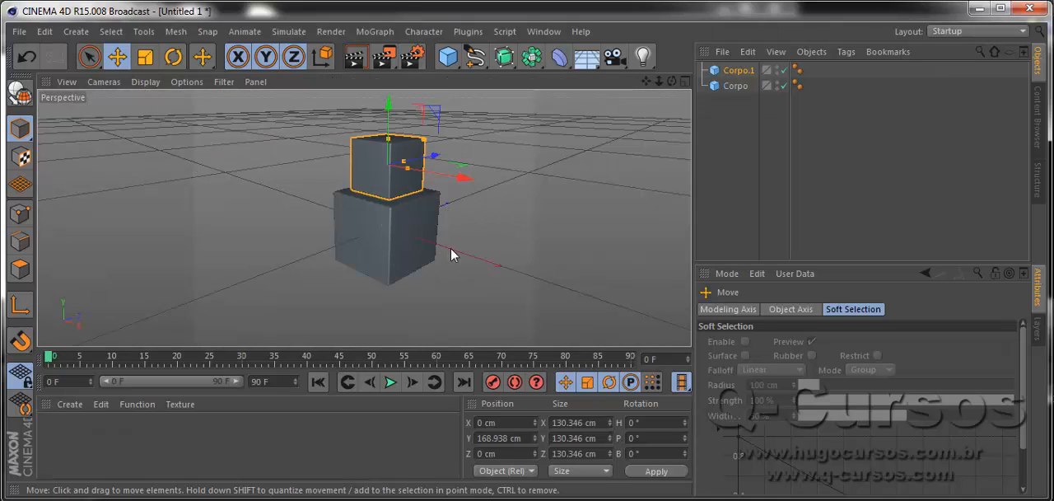
click(409, 241)
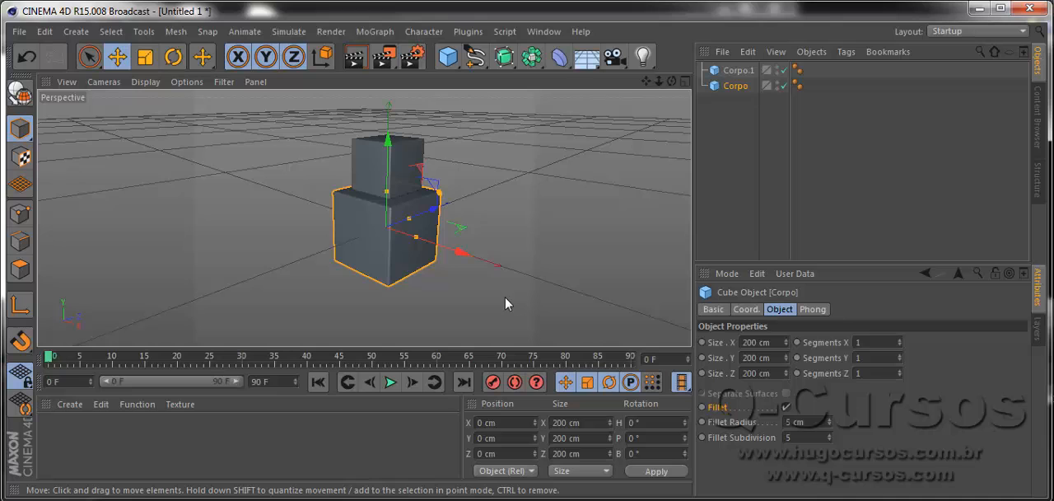
Switch to Object mode and scale the lower cube, Corpo, along Z to about 181 cm deep.
alt+drag(501, 301, 381, 302)
alt+drag(422, 250, 399, 237)
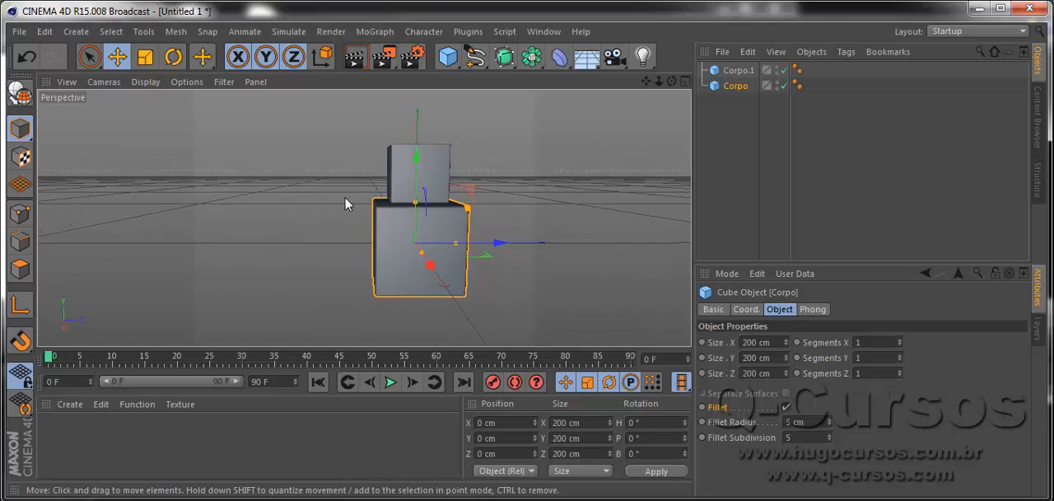
click(146, 58)
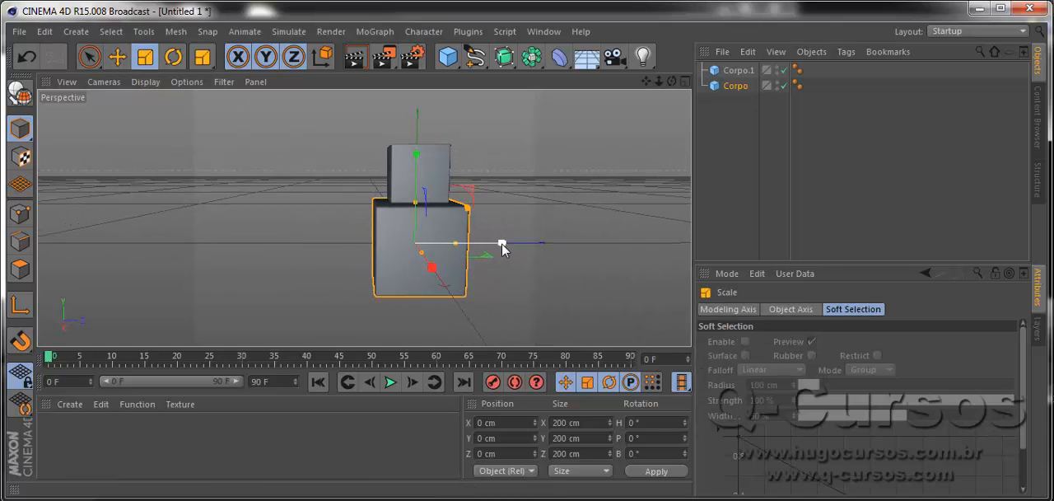
drag(503, 246, 600, 244)
key(ctrl+z)
drag(20, 130, 51, 178)
mouse_move(500, 242)
mouse_down()
mouse_move(547, 251)
mouse_move(485, 254)
mouse_move(496, 258)
mouse_up()
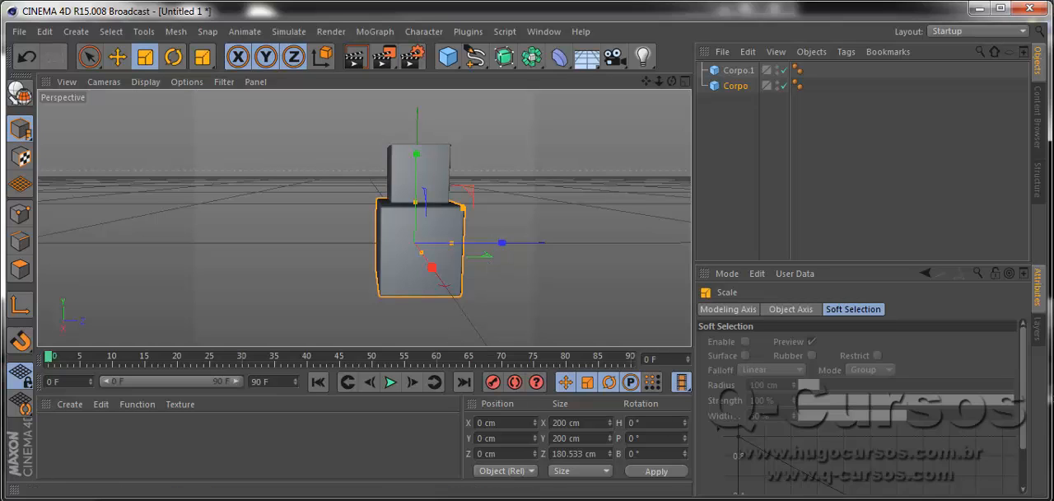
Rename the upper cube as Cabeça.
double_click(731, 71)
text(c)
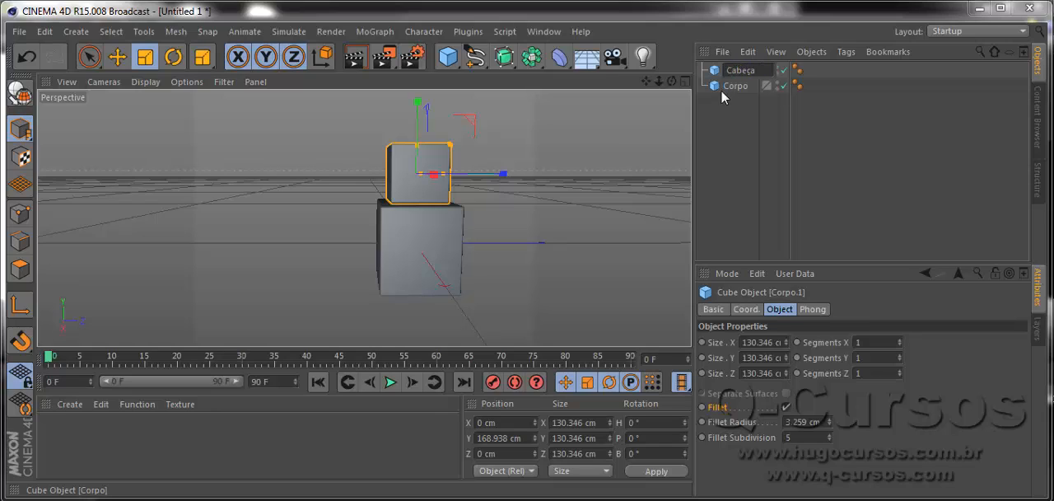
key(Return)
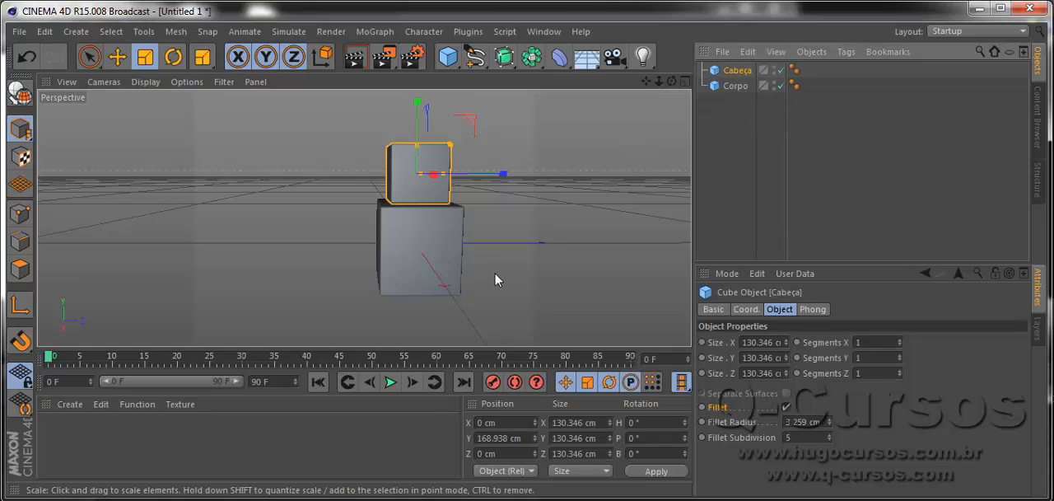
Switch from the Perspective view to an enlarged Right view of the stacked cubes.
alt+middle_drag(503, 275, 475, 226)
alt+drag(474, 257, 541, 279)
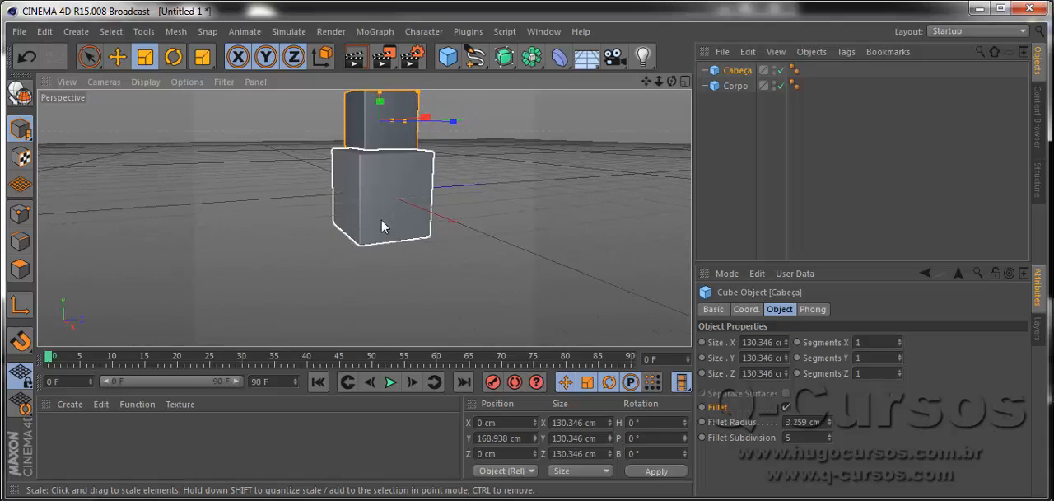
click(684, 82)
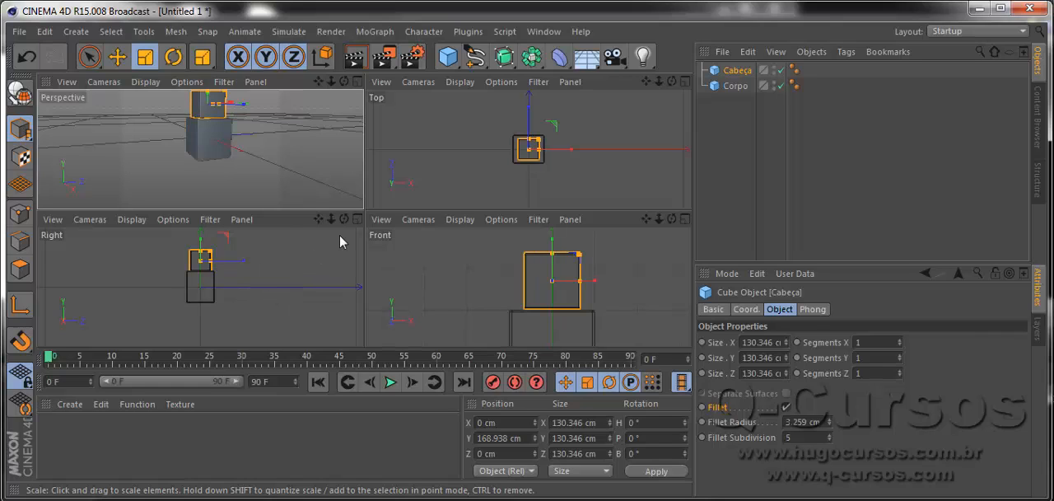
middle_click(280, 261)
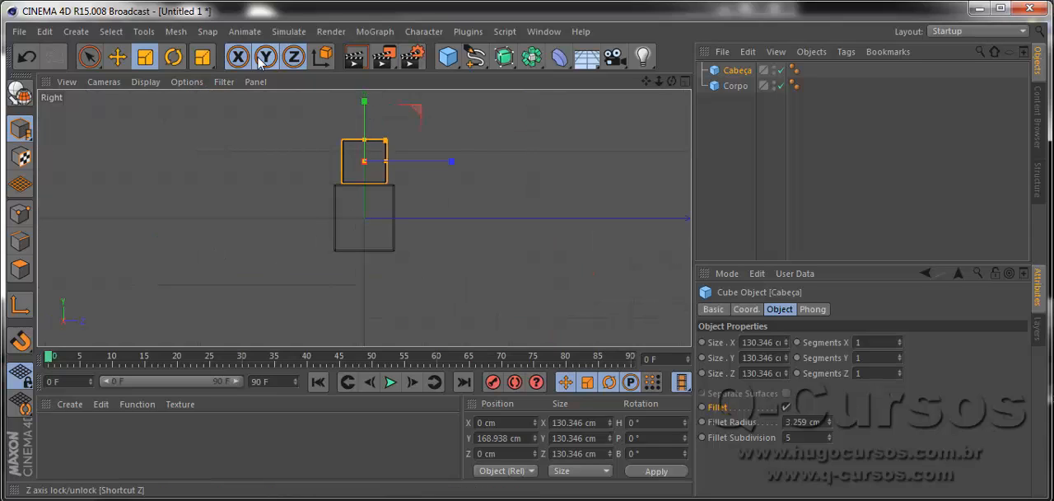
Draw a closed six-point Linear spline shaped like a bent leg under Corpo, about 178 cm tall.
click(485, 68)
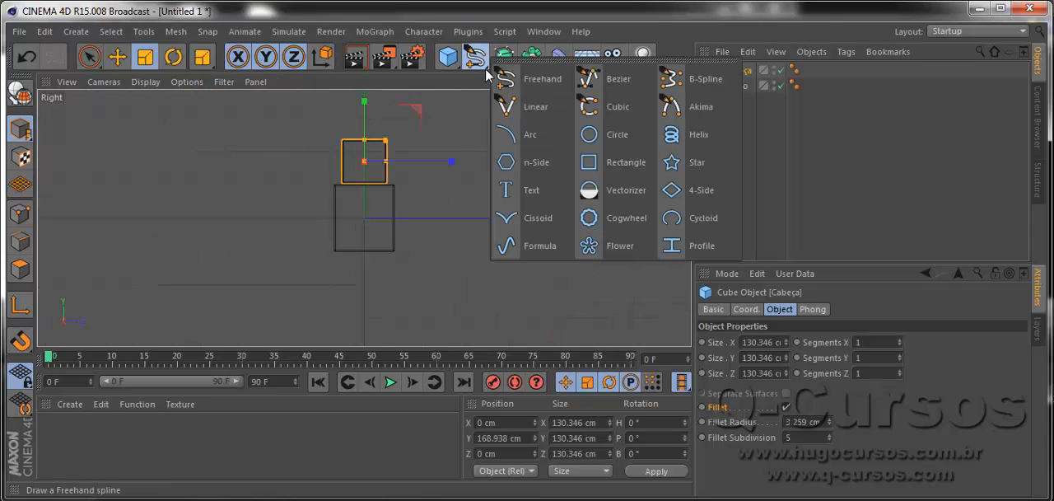
click(544, 121)
scroll(337, 280, up, 5)
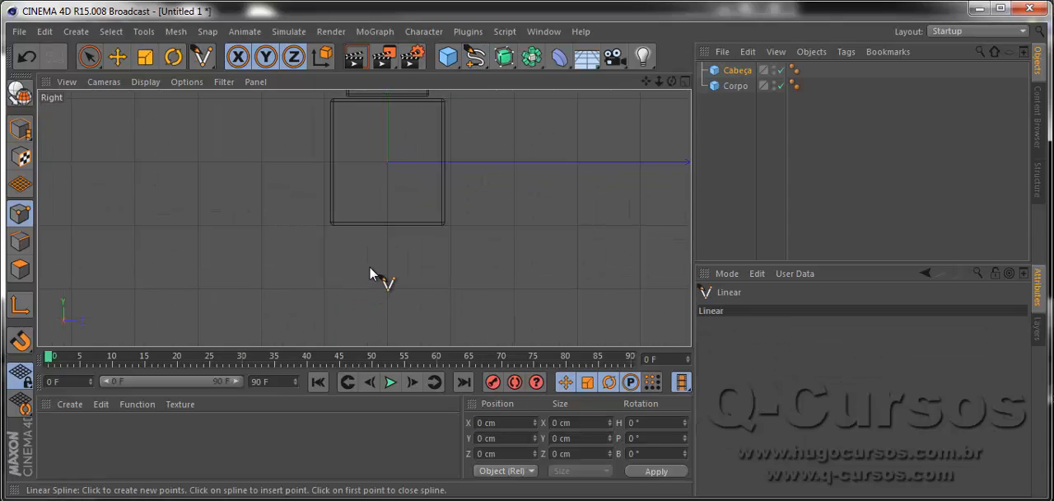
alt+middle_drag(392, 277, 364, 231)
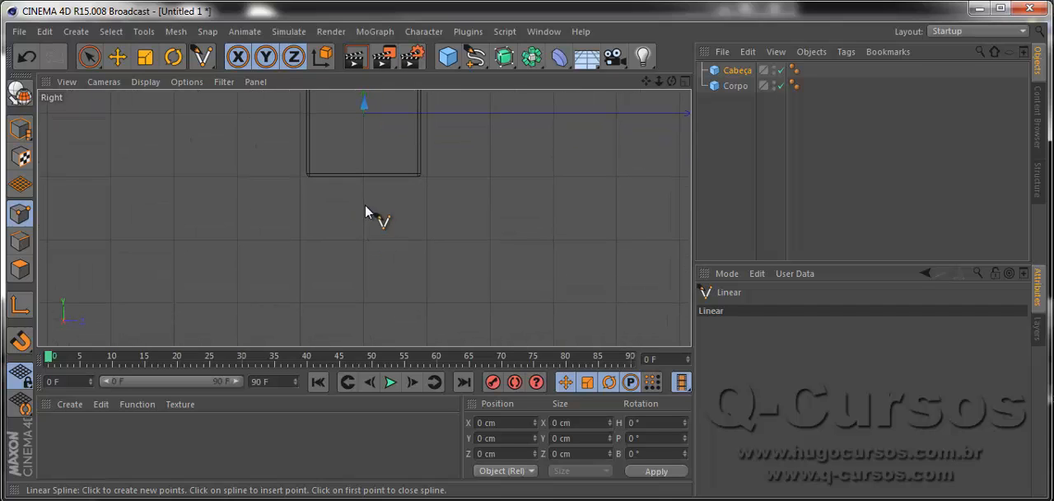
click(340, 178)
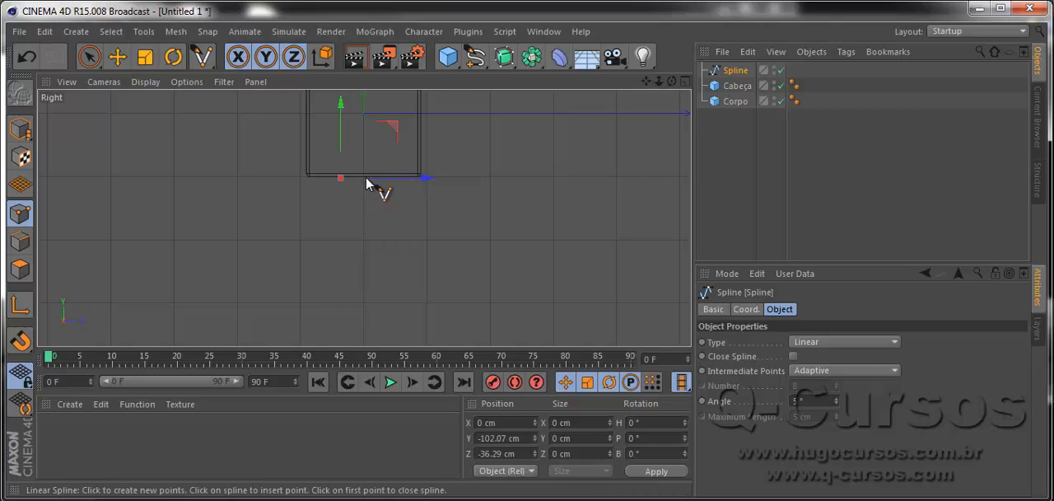
click(314, 240)
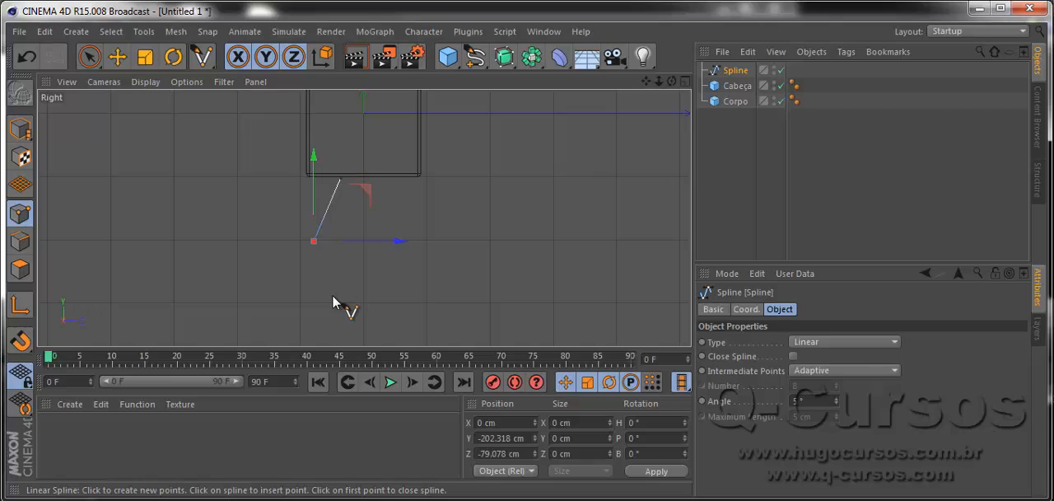
click(332, 290)
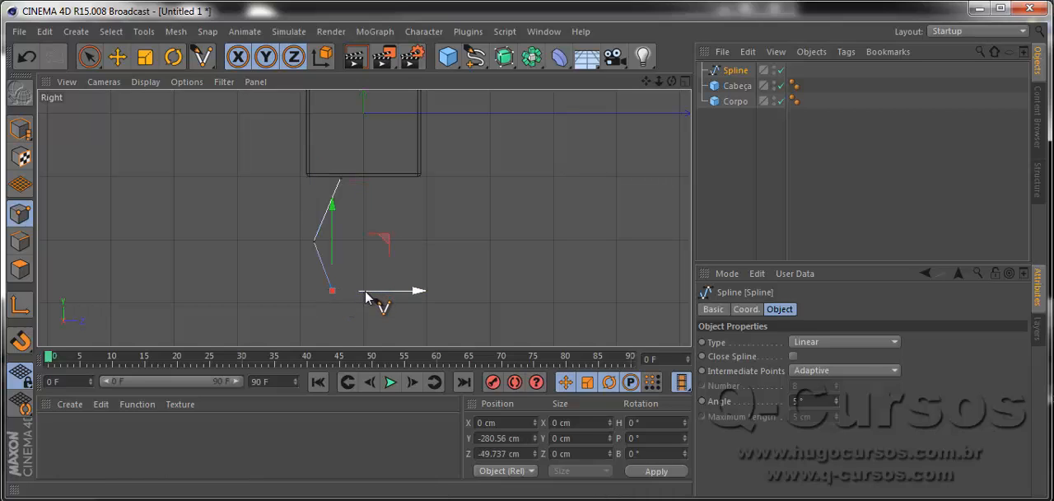
click(364, 284)
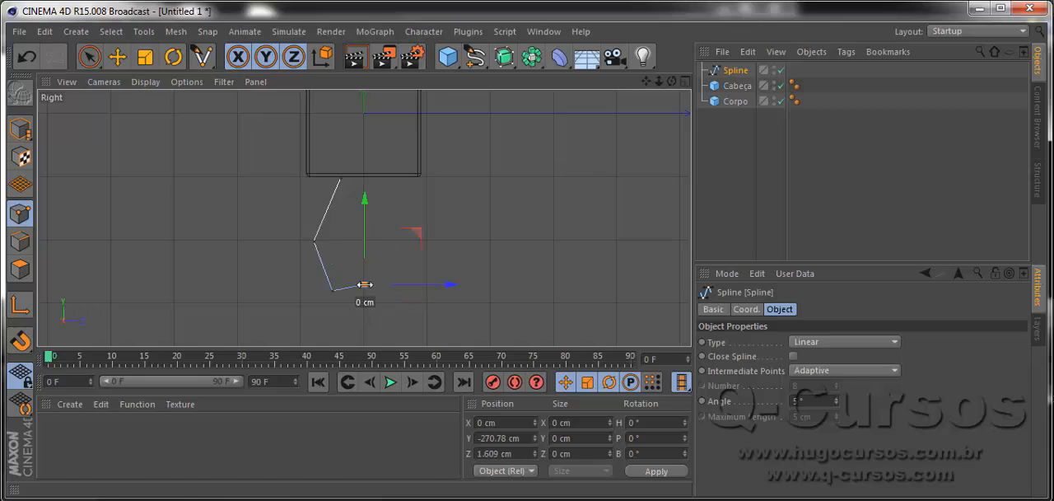
click(345, 235)
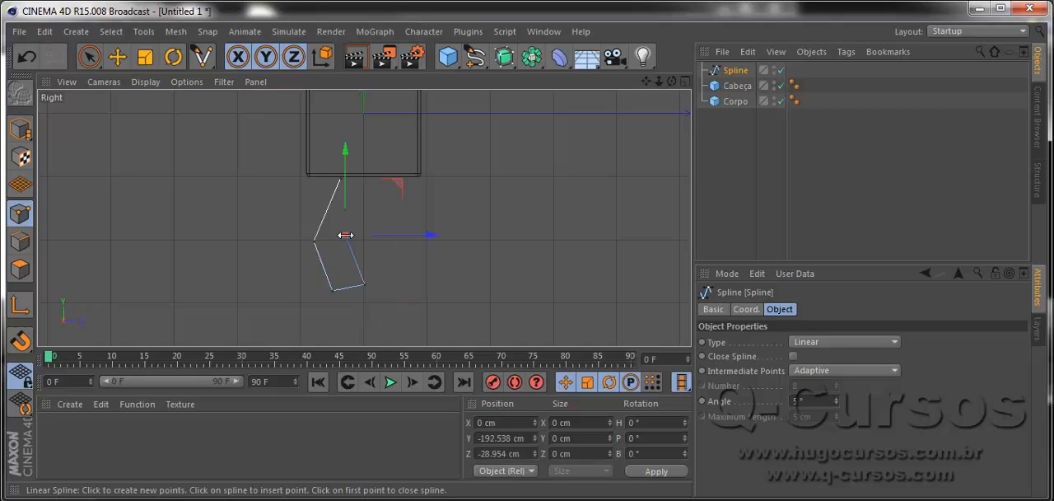
click(367, 179)
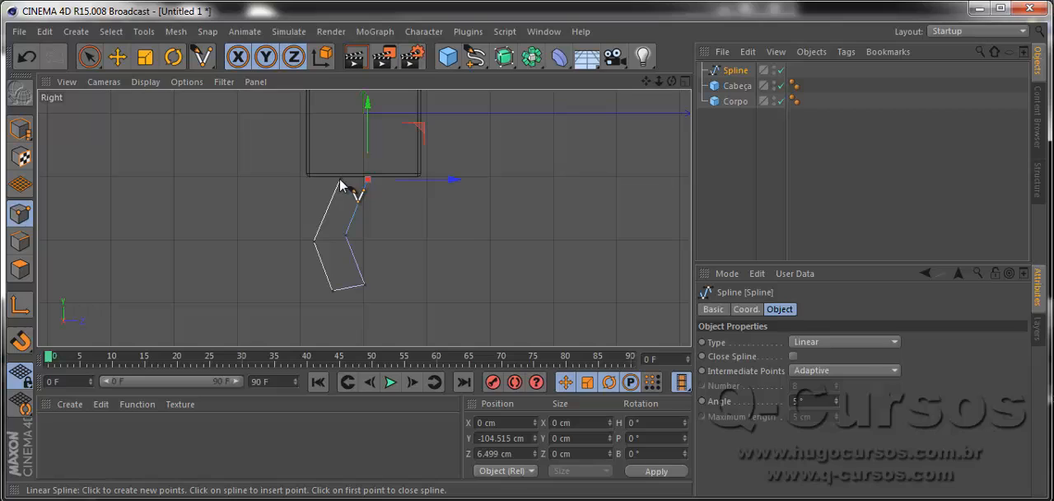
click(340, 179)
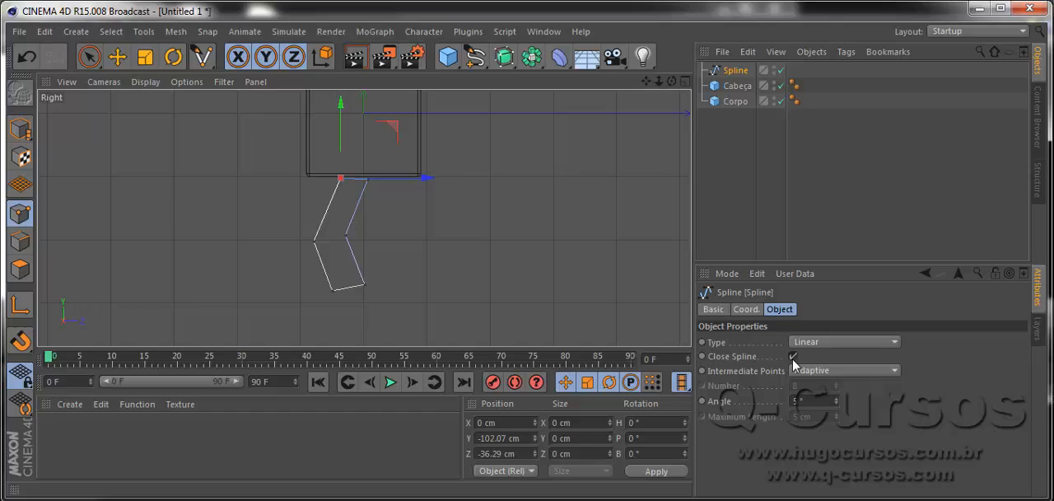
Rename the leg-shaped spline as Perna.
double_click(735, 72)
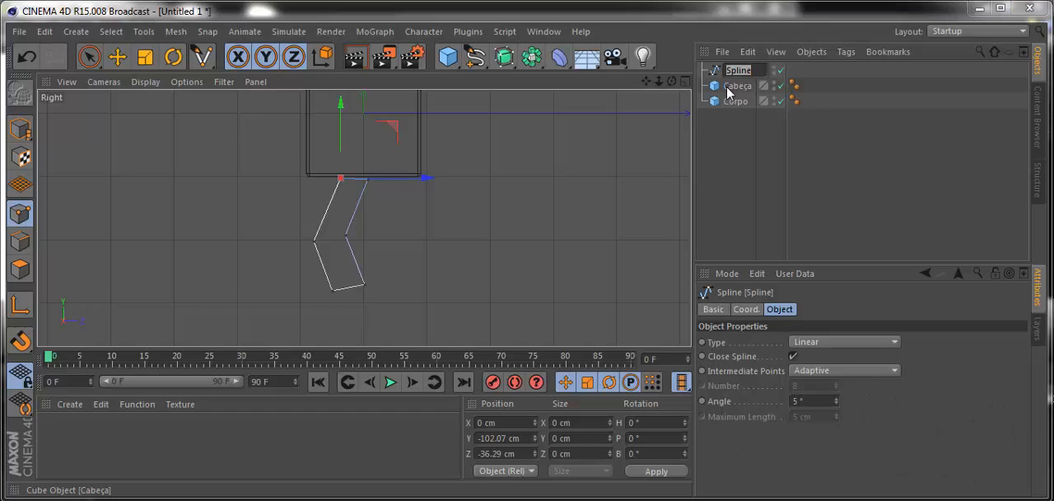
text(Perna)
key(Return)
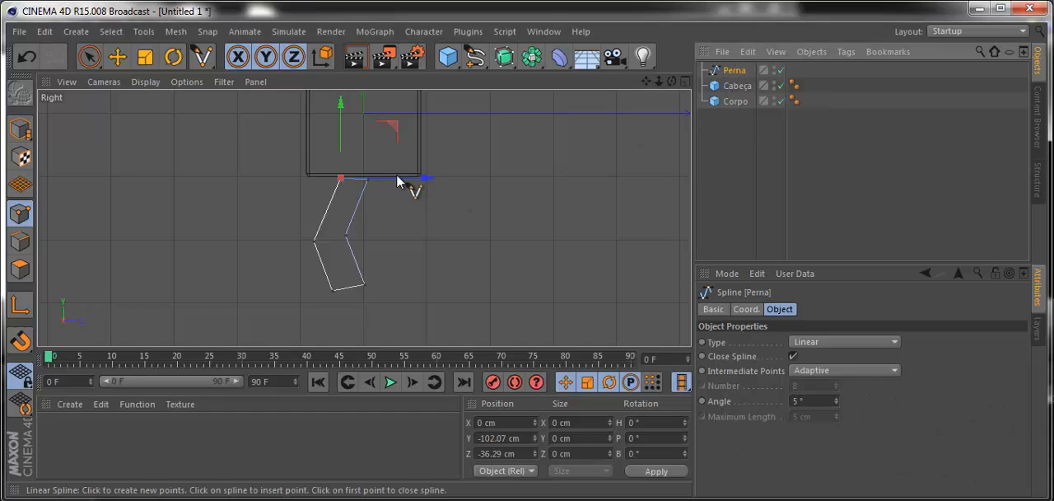
Raise Perna's two top points to about Y -101 cm at Corpo's lower edge, and lift the outer knee point roughly level with the inner one.
scroll(334, 194, up, 2)
scroll(333, 194, up, 1)
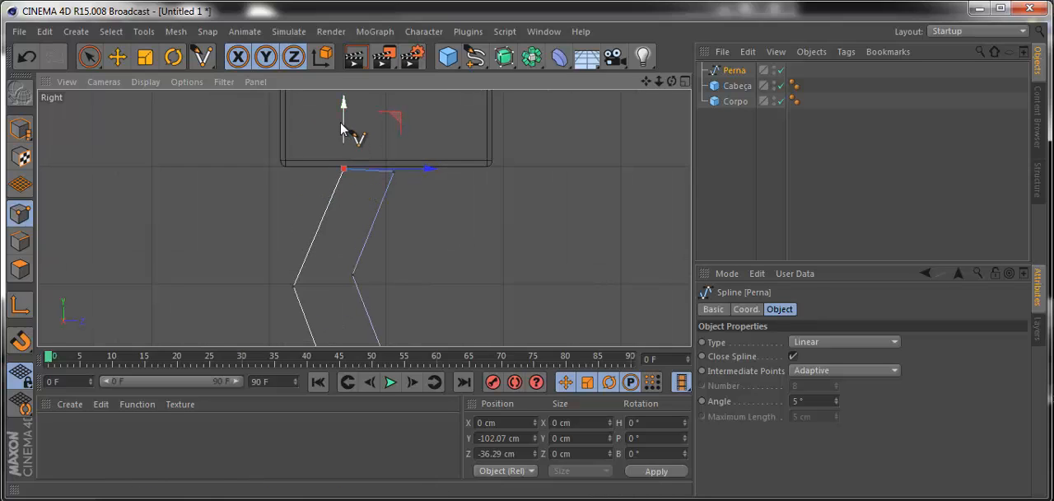
key(e)
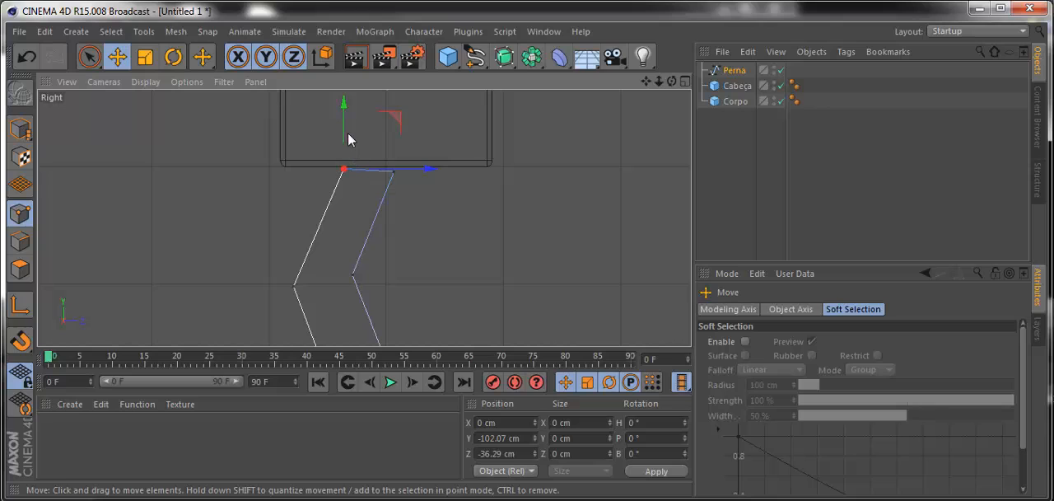
drag(349, 141, 390, 136)
click(393, 171)
scroll(381, 266, down, 4)
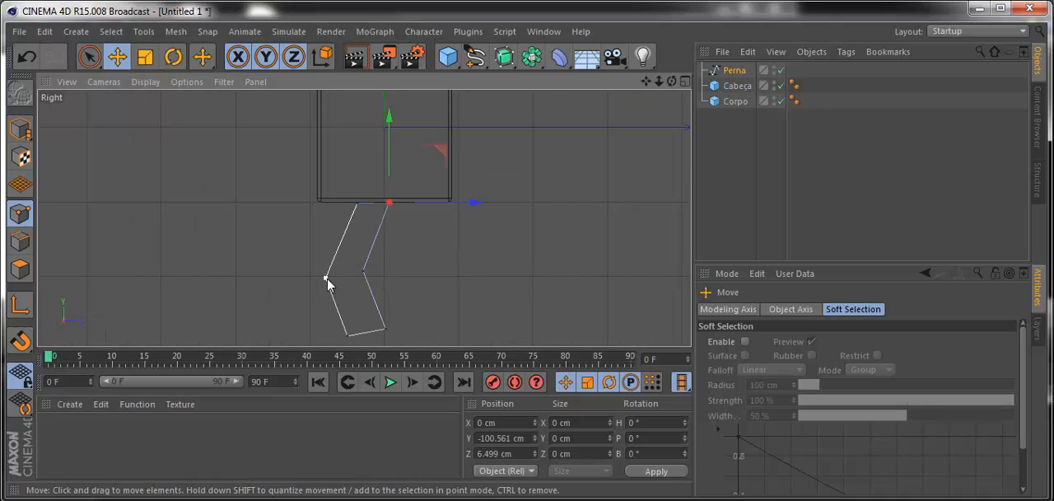
click(326, 278)
drag(326, 237, 326, 225)
Move Perna's inner foot point down to about Y -280 cm and the outer foot point up to about Y -269 cm.
click(387, 329)
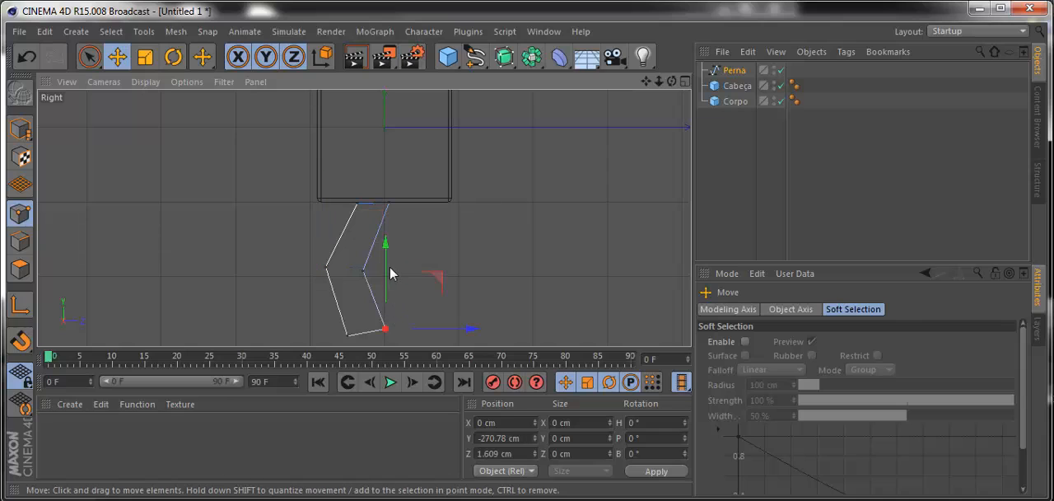
drag(390, 277, 388, 275)
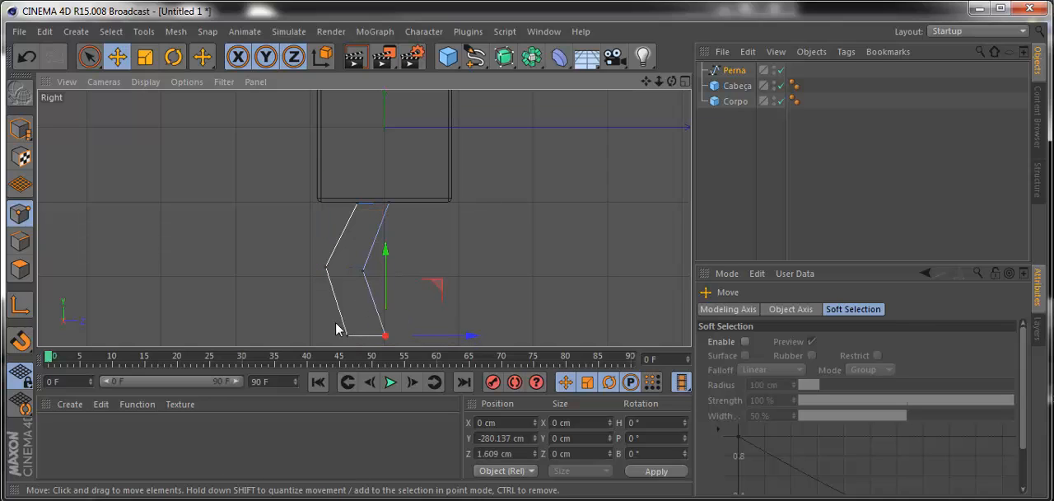
click(347, 335)
drag(349, 302, 350, 292)
Return to the enlarged Perspective view showing the cubes with the leg spline.
scroll(430, 272, down, 4)
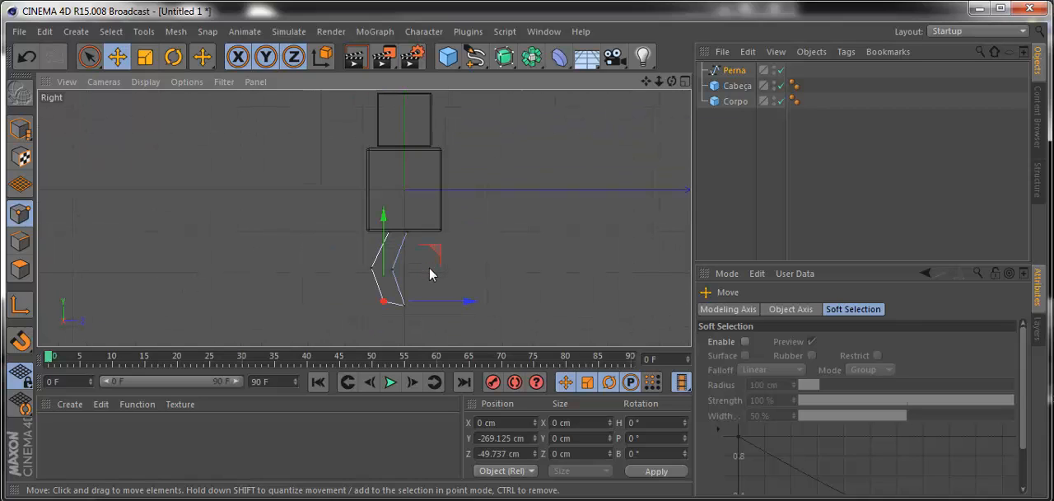
scroll(429, 268, down, 1)
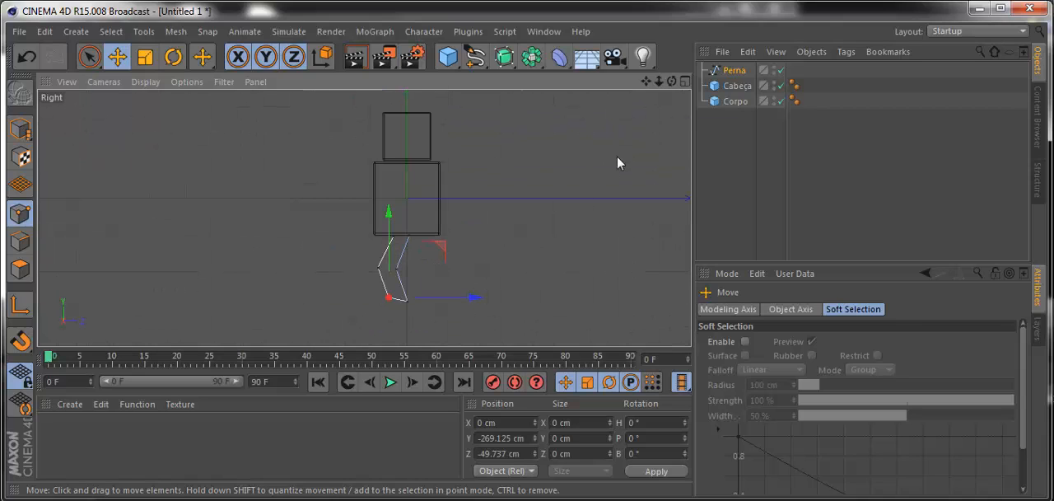
click(684, 82)
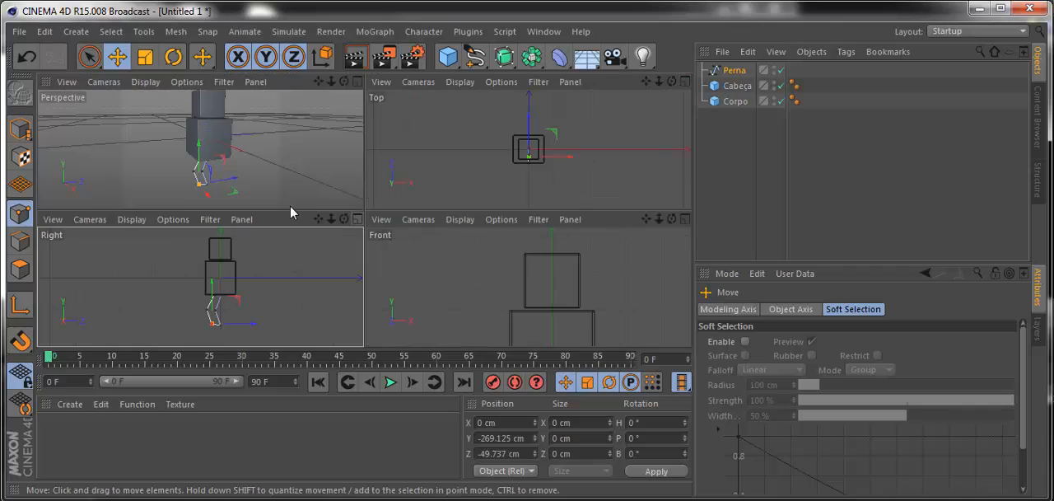
middle_click(276, 160)
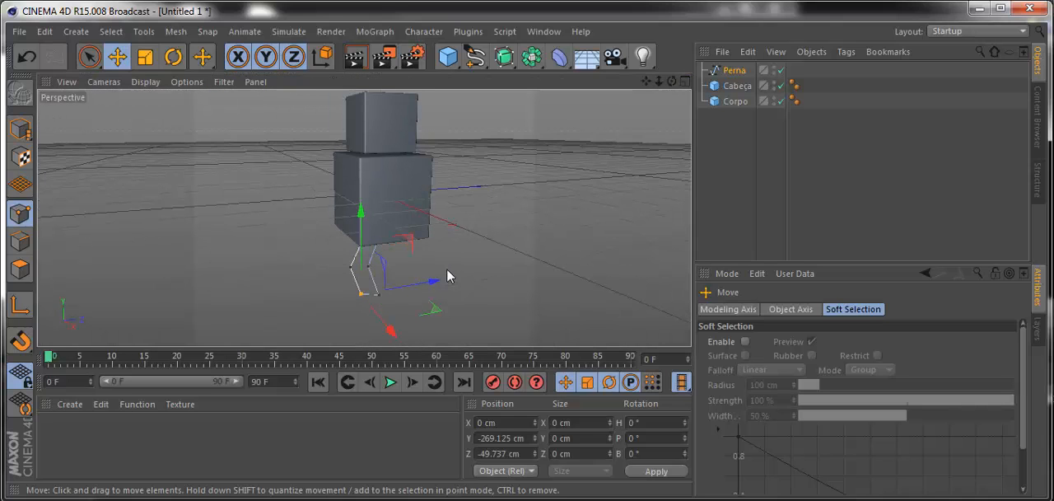